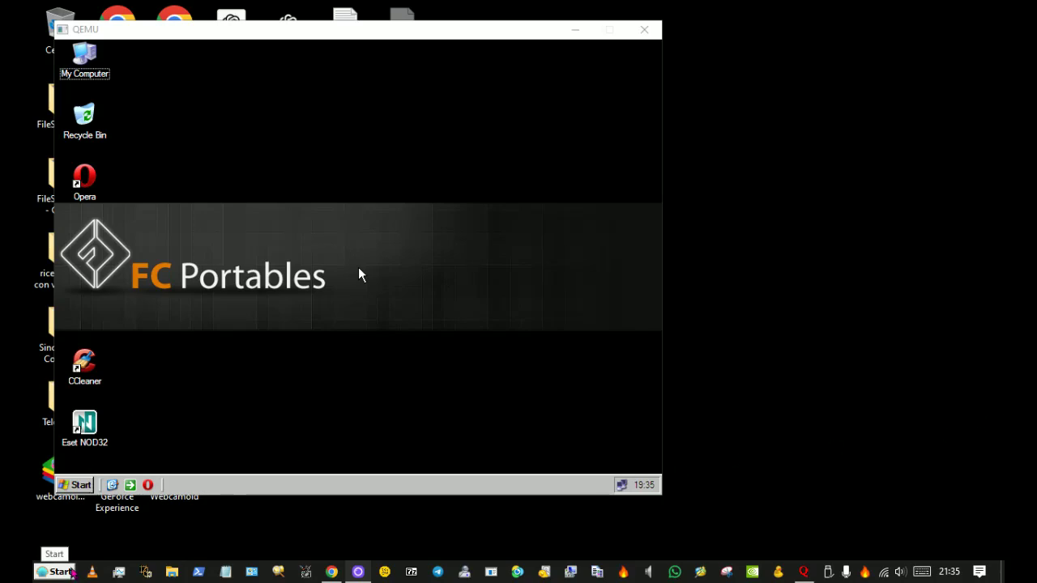
click(53, 571)
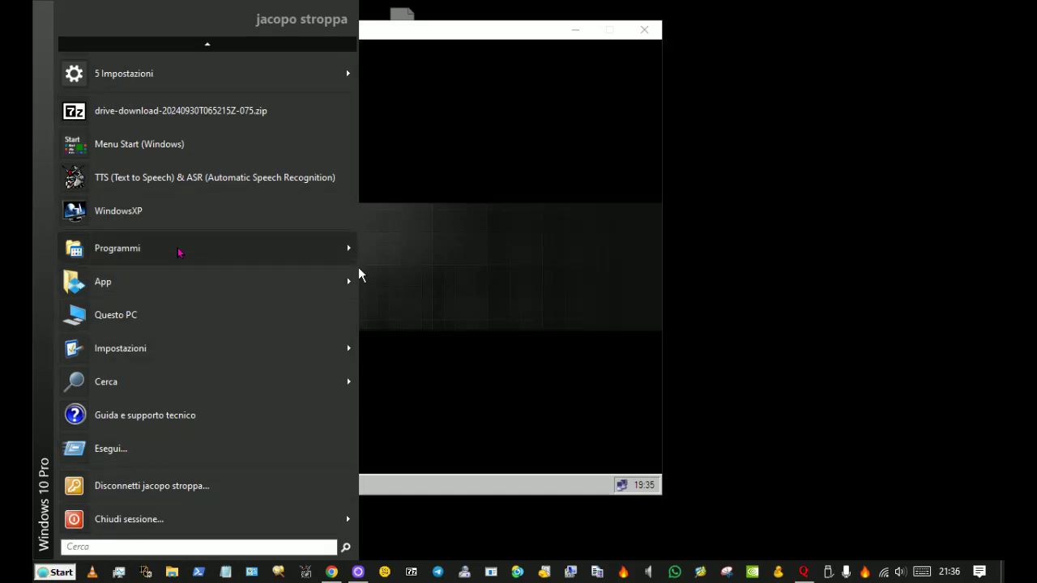
mouse_move(171, 397)
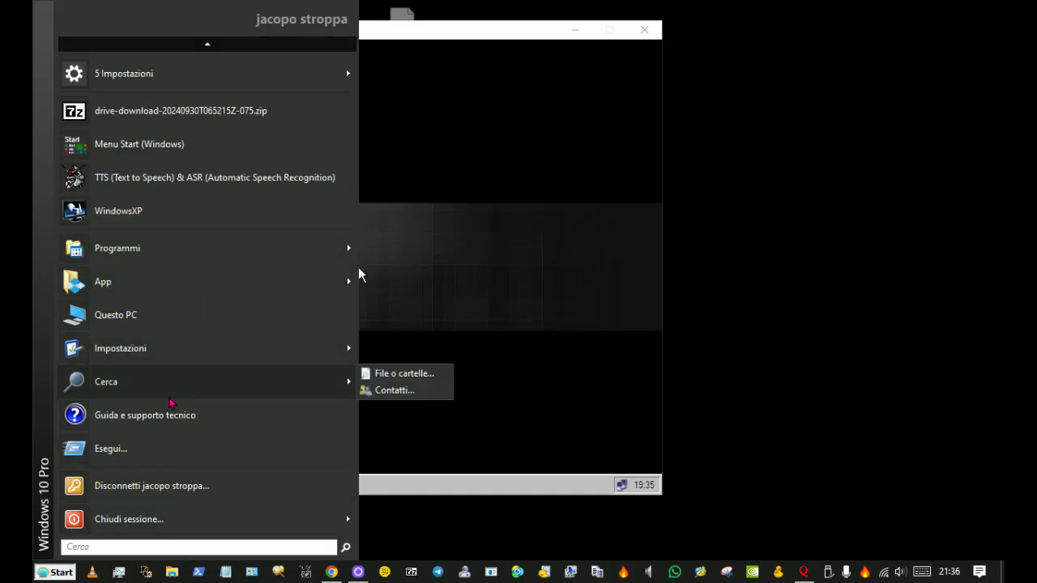
click(137, 210)
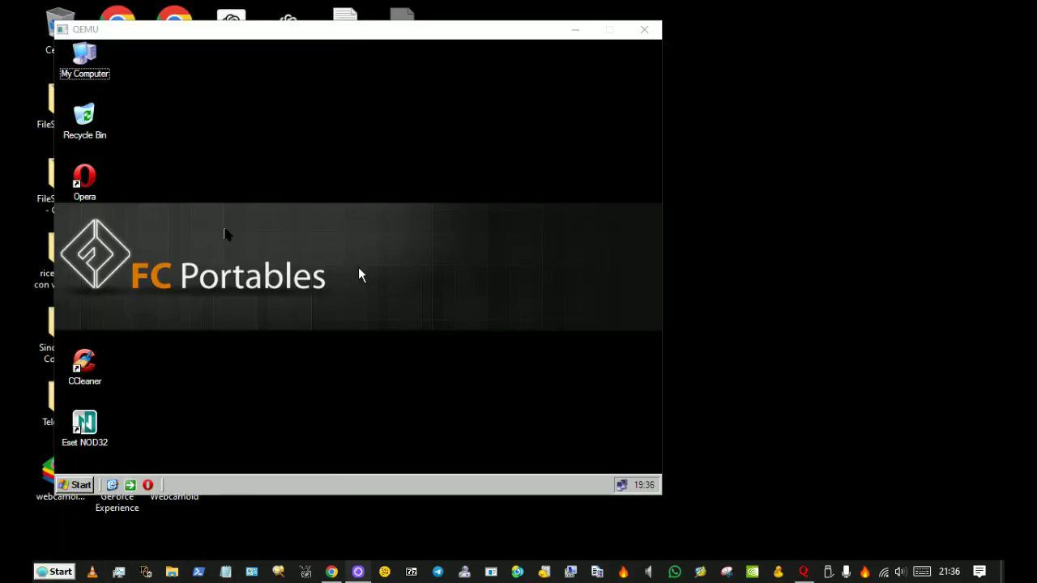
Launch Opera from the programs list of the Windows XP guest running in QEMU
click(506, 310)
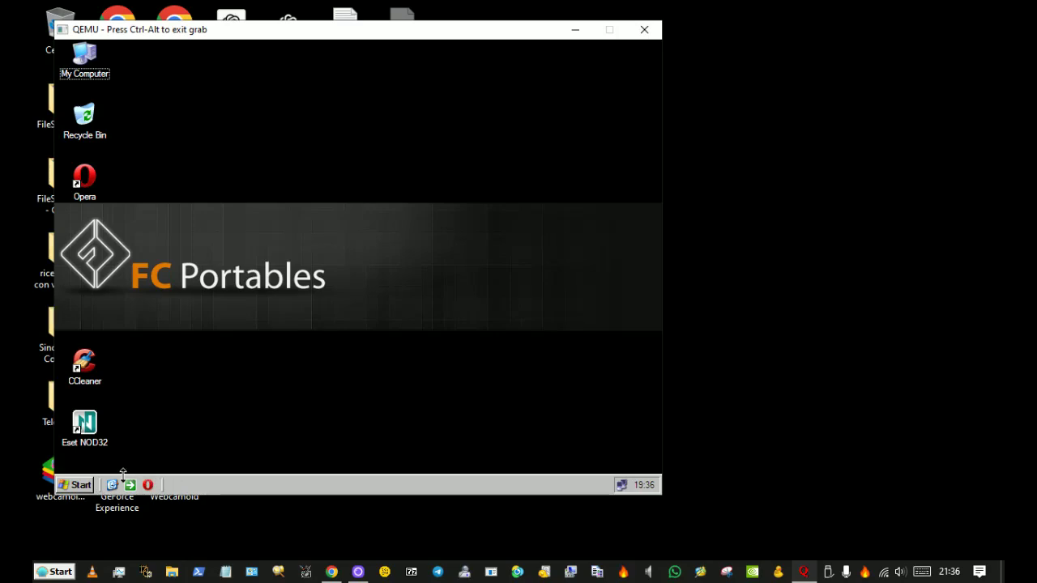
click(81, 485)
click(101, 436)
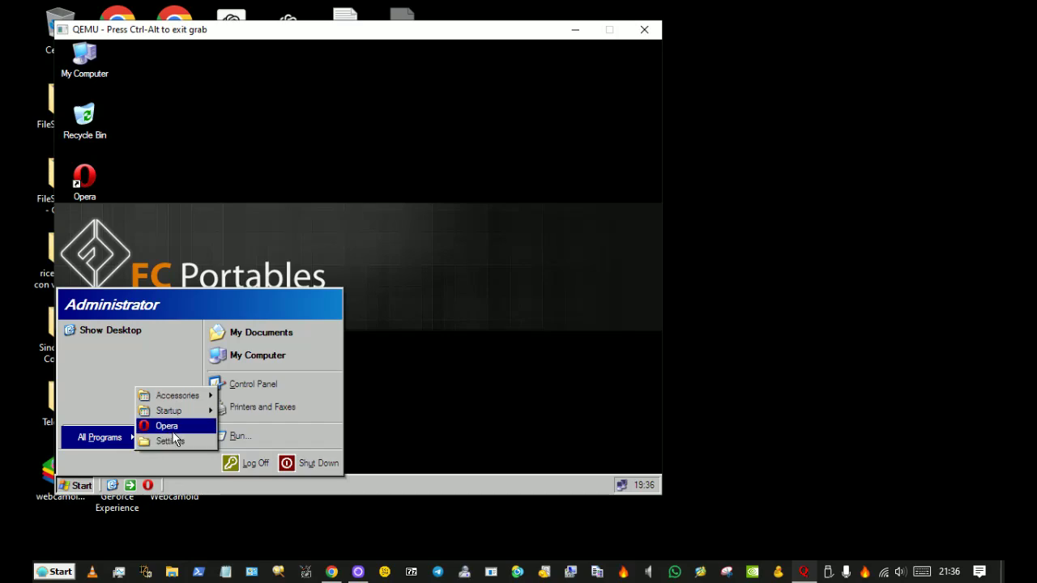
mouse_move(178, 416)
mouse_move(194, 395)
click(159, 432)
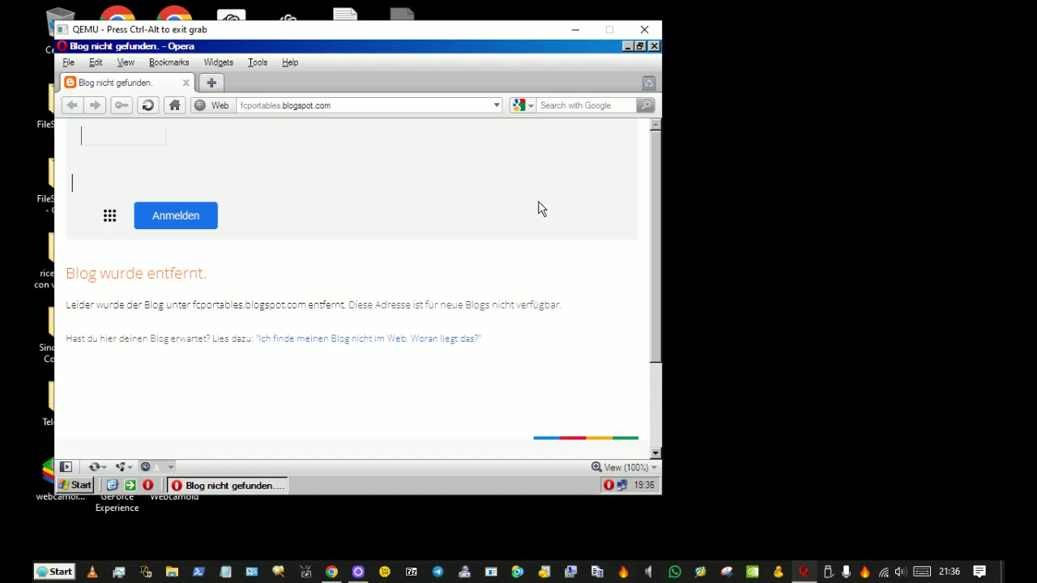
Reload the blog page, search Google for "spinovarese" and answer the cookie consent page
click(148, 107)
click(603, 105)
text(spin)
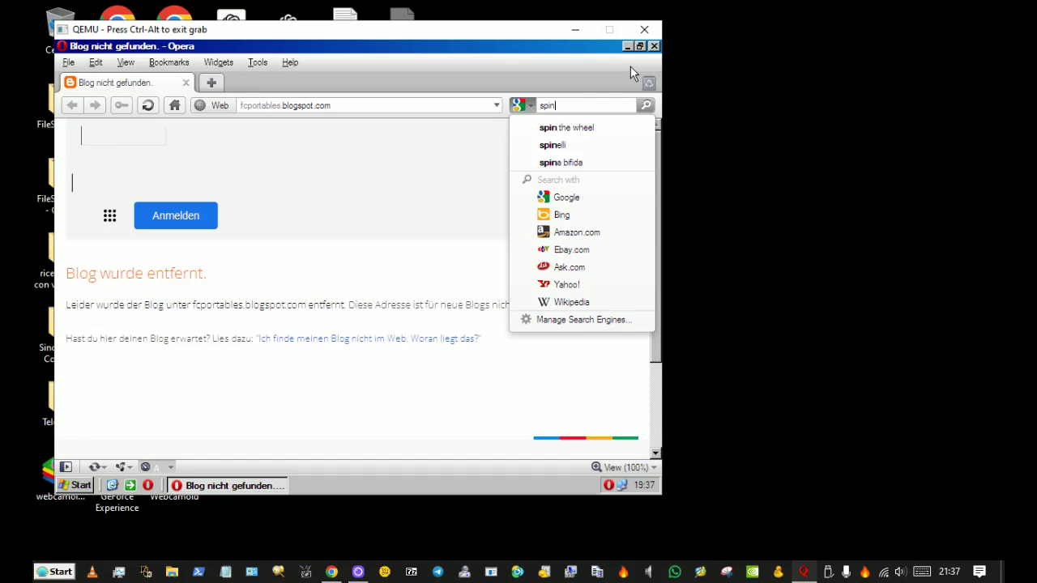
text(ovares)
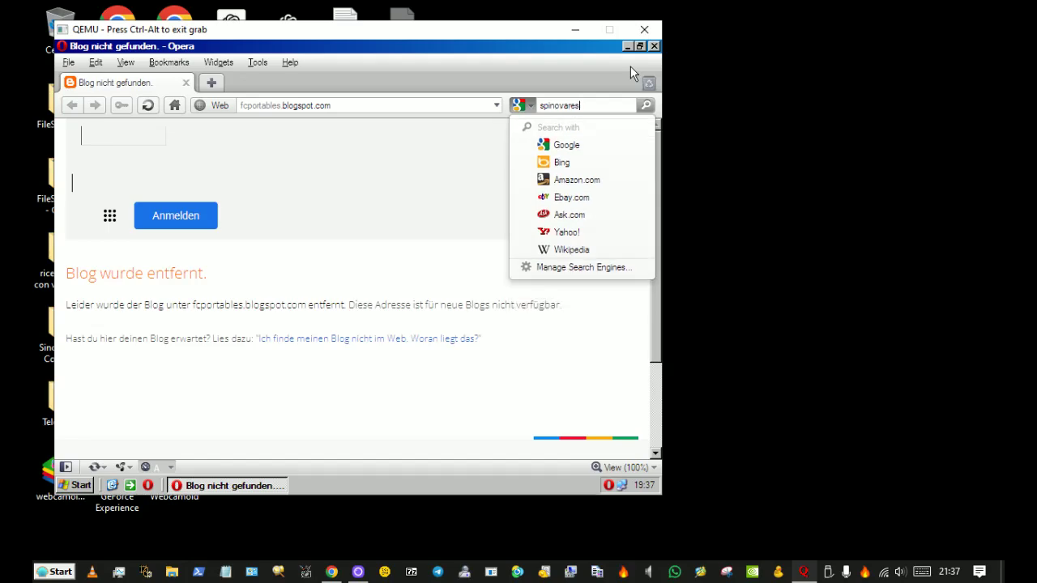
text(e)
click(587, 151)
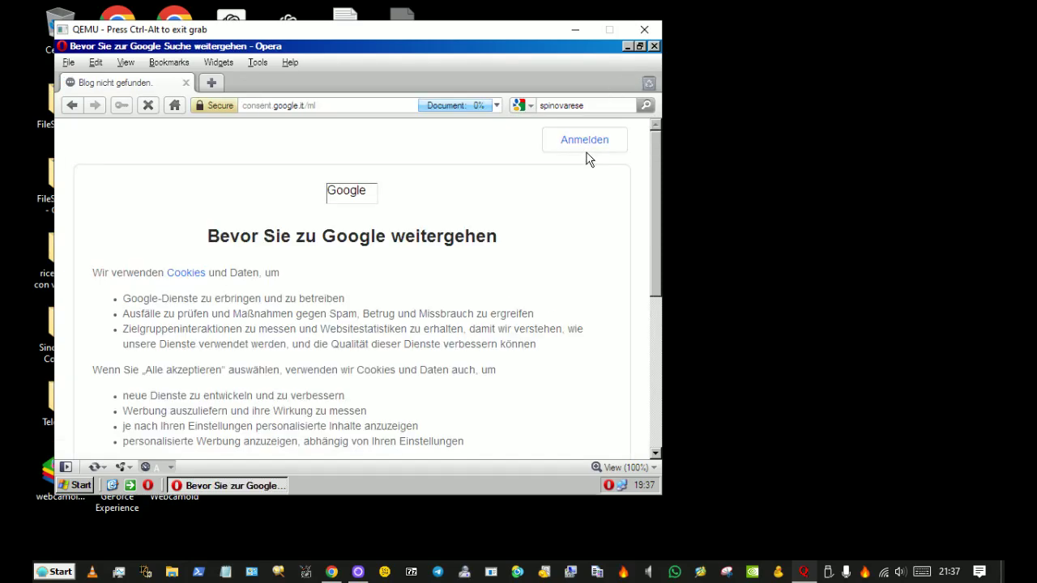
scroll(424, 273, down, 7)
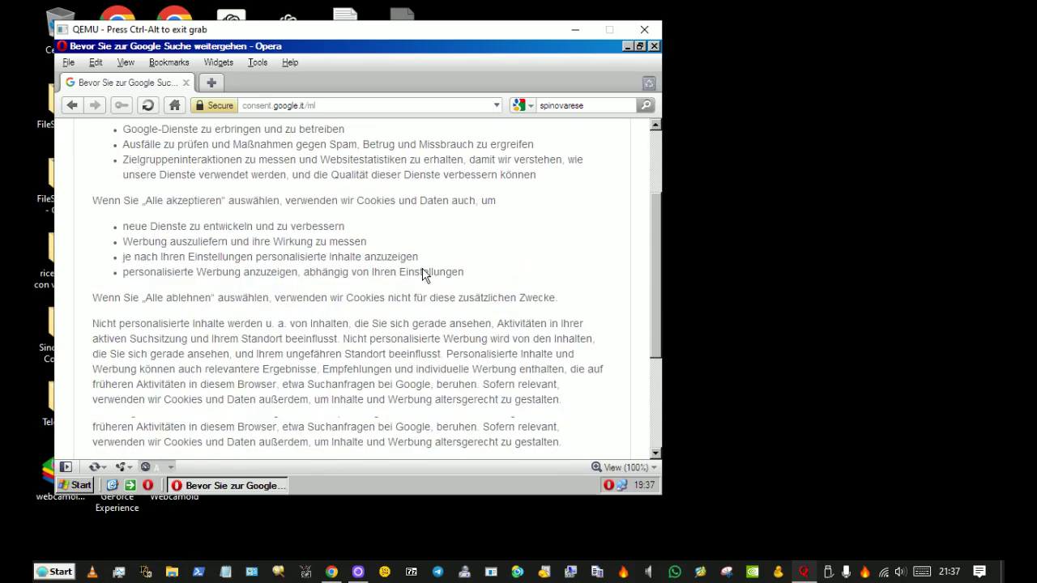
click(379, 393)
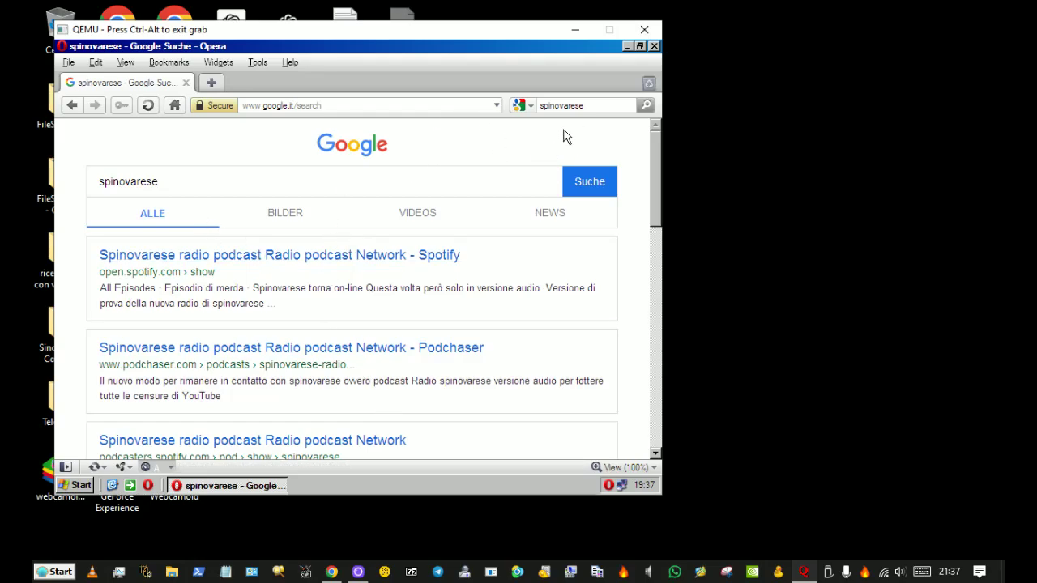
Look through the Google results for "spinovarese"
scroll(397, 308, down, 3)
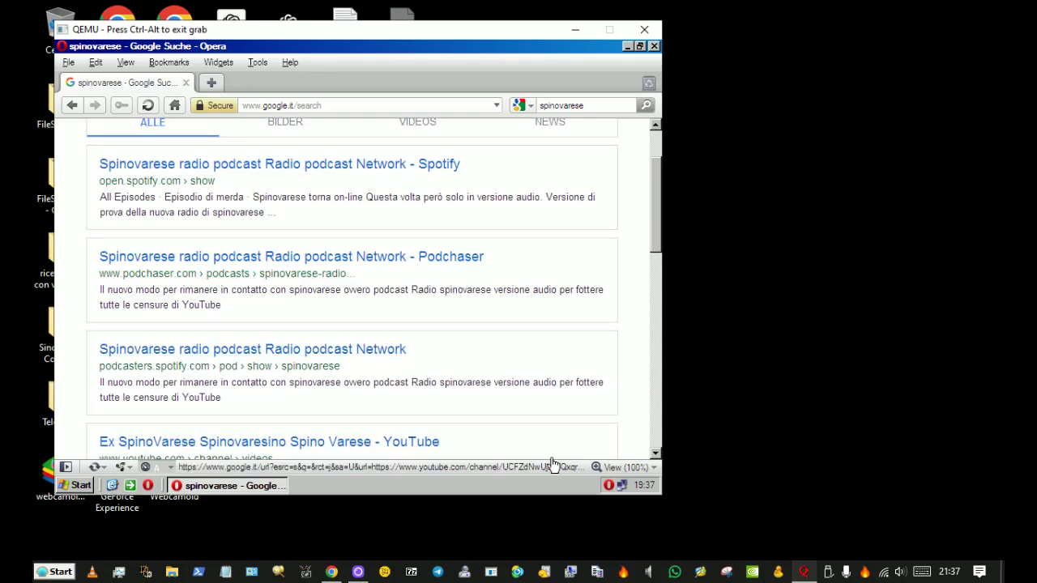
mouse_move(654, 486)
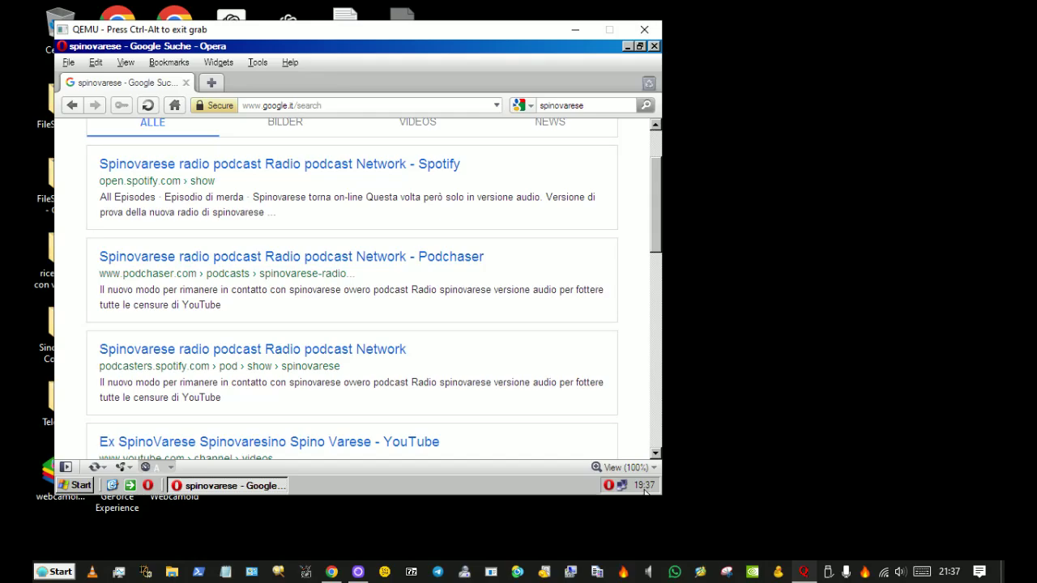
scroll(389, 287, up, 2)
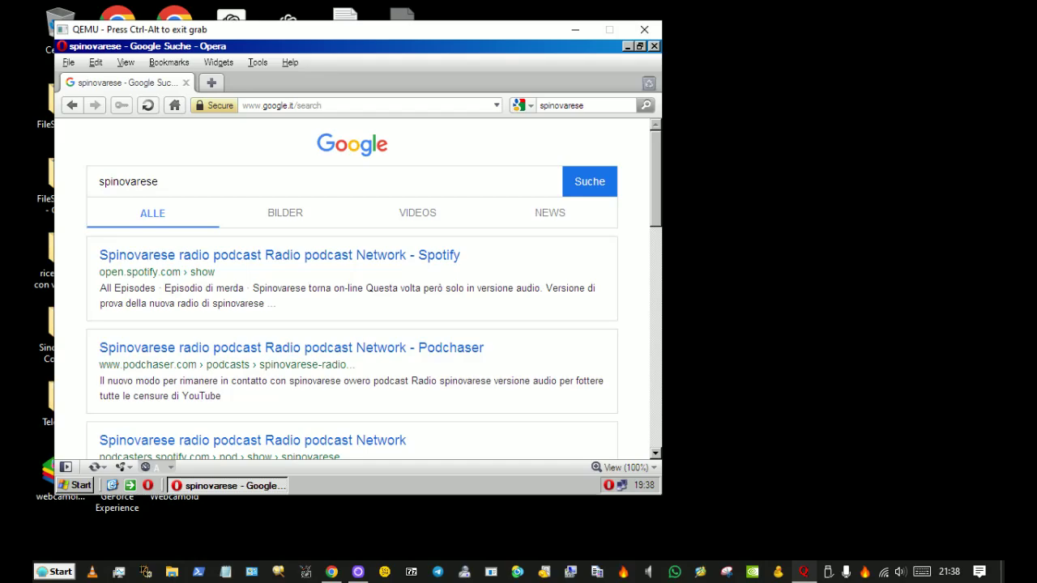
Leave the guest and open the file location of the host's WindowsXP program entry
key(super)
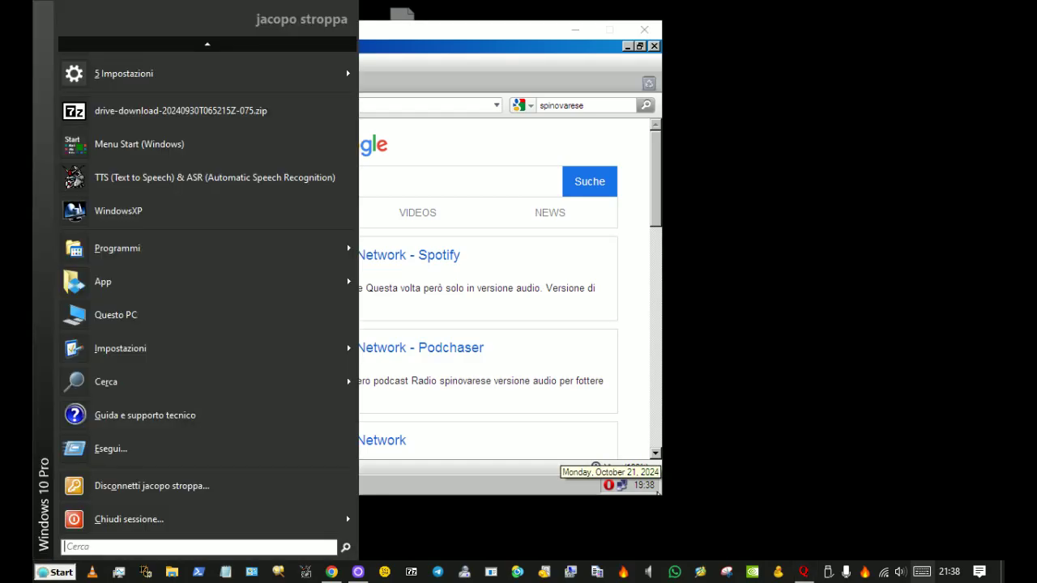
click(810, 522)
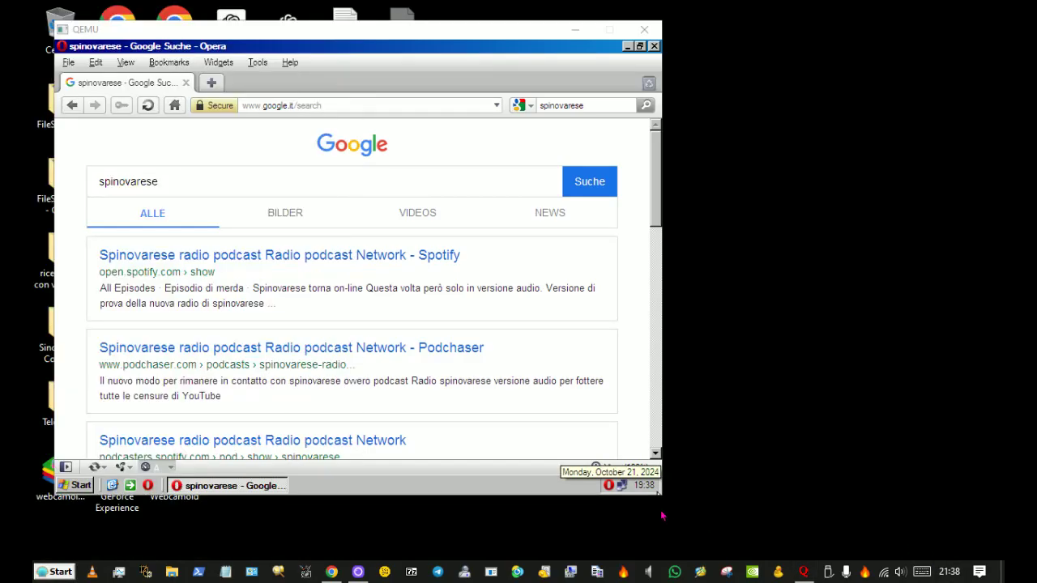
click(62, 572)
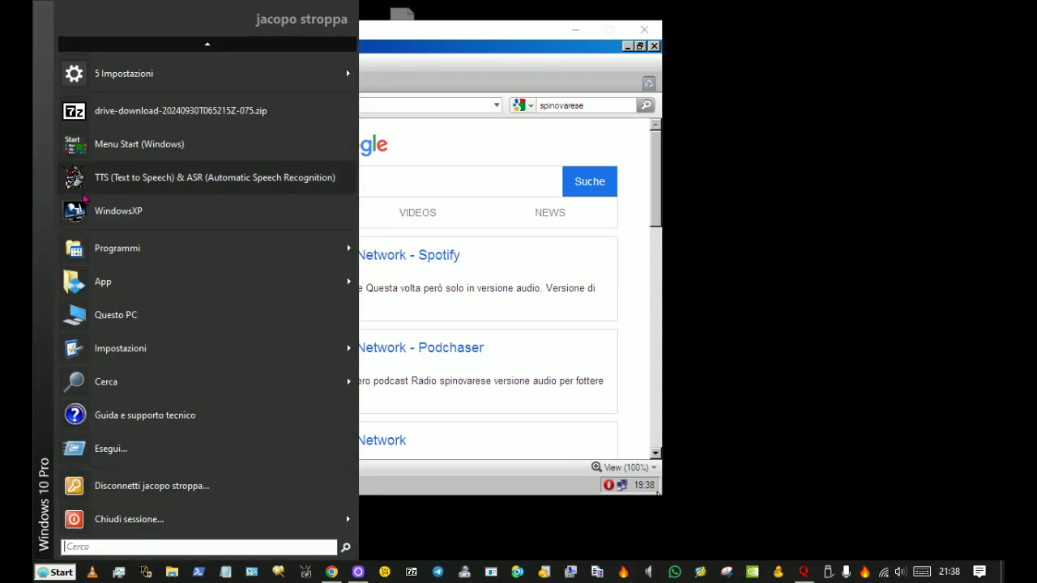
right_click(90, 209)
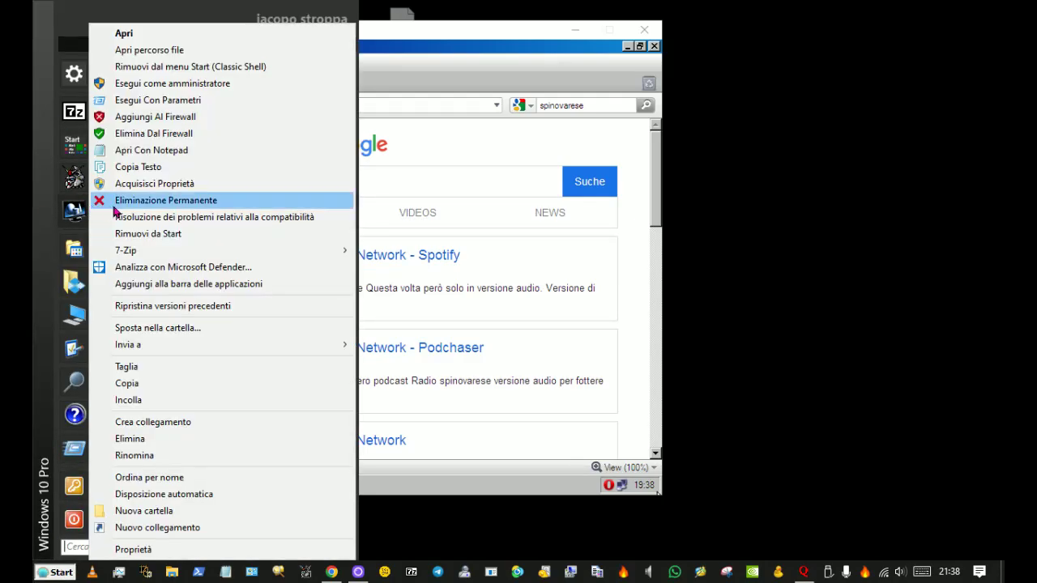
click(149, 50)
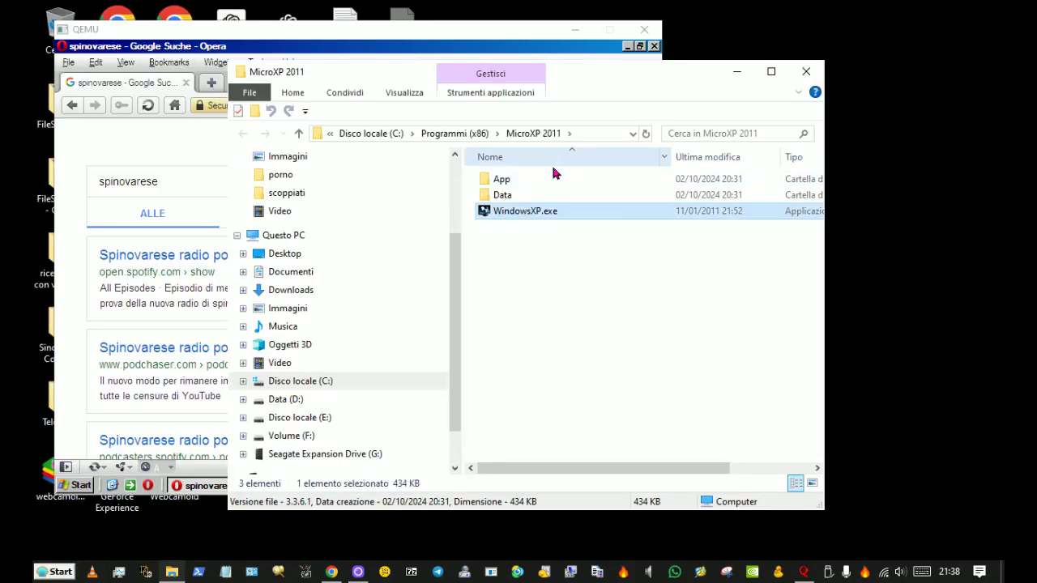
Examine the MicroXP 2011 folder within Programmi (x86) and its WindowsXP.exe, then close the Explorer window
click(472, 135)
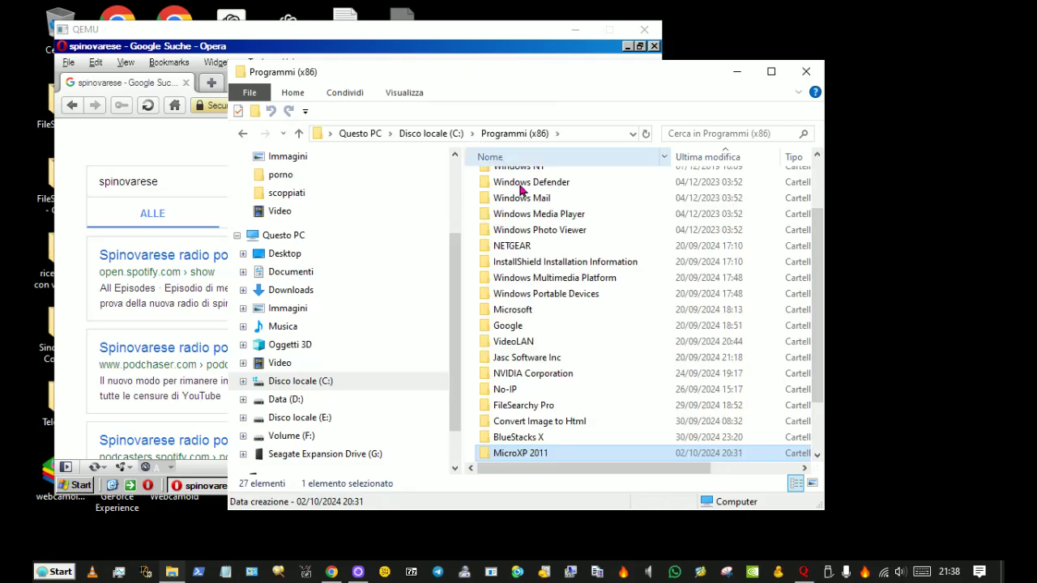
click(535, 455)
double_click(483, 454)
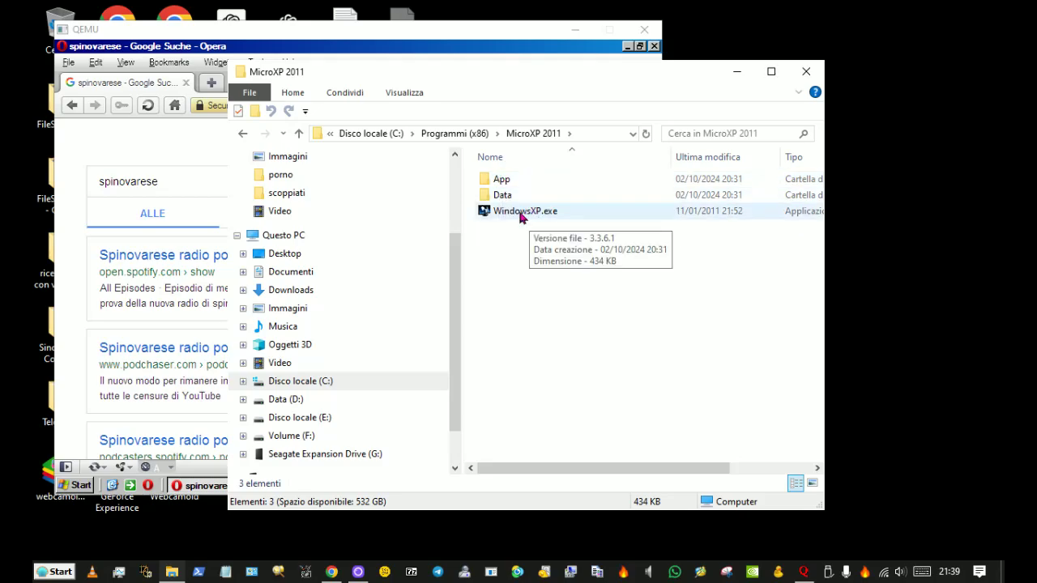
click(497, 213)
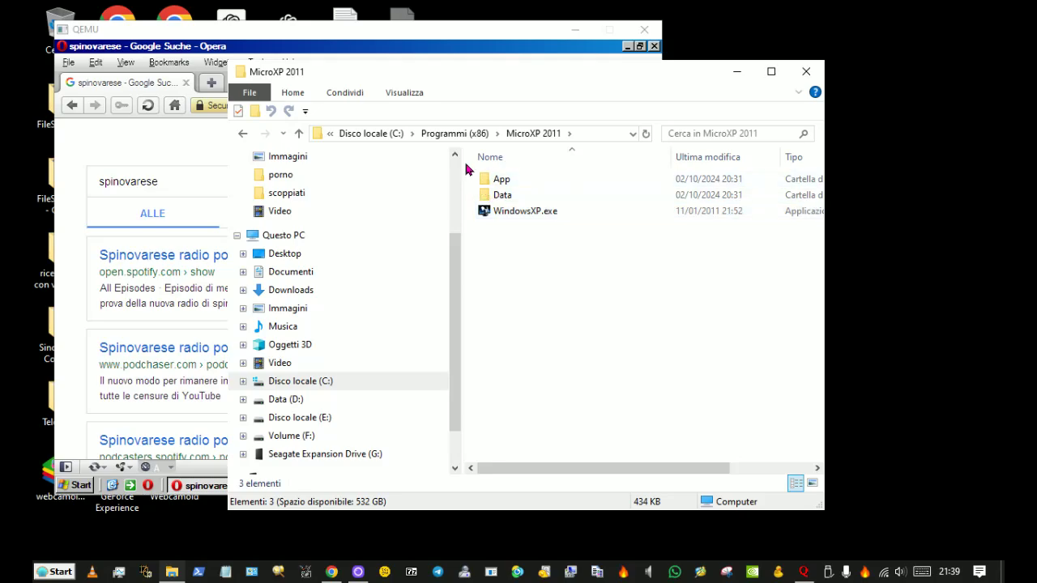
click(456, 136)
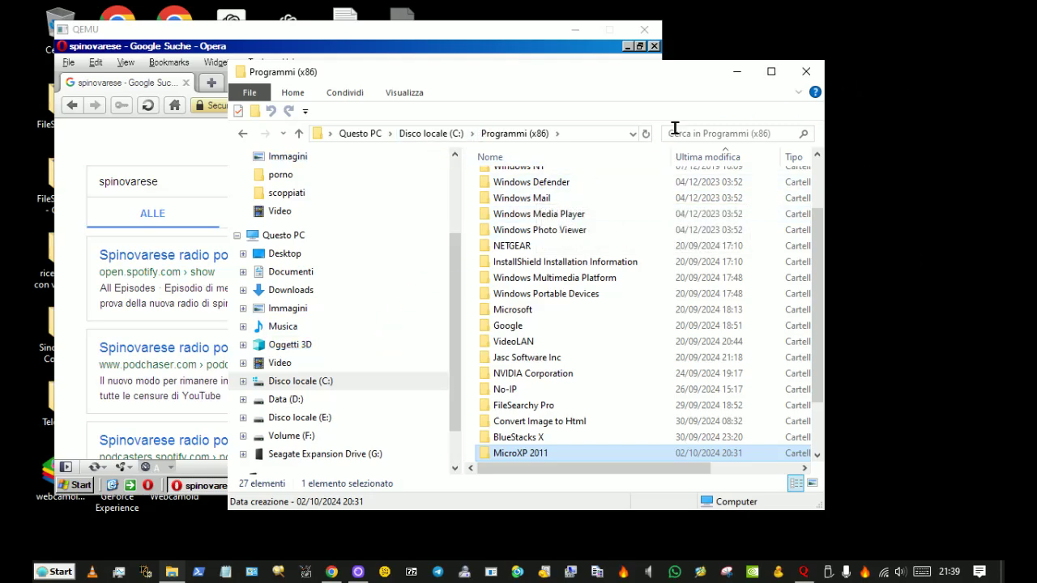
click(803, 71)
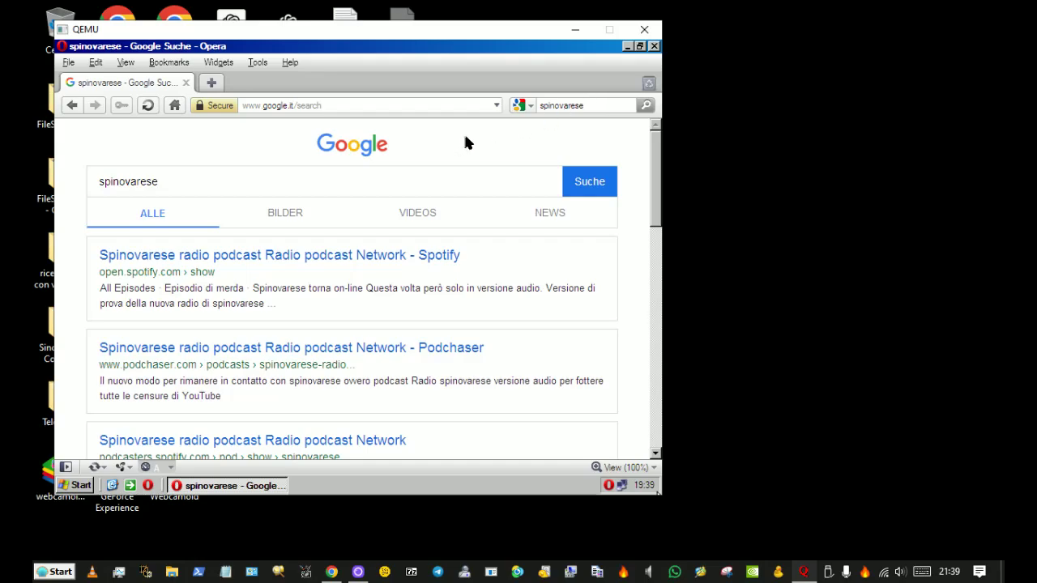
Return to the Windows XP guest, close Opera and shut the guest down
click(652, 49)
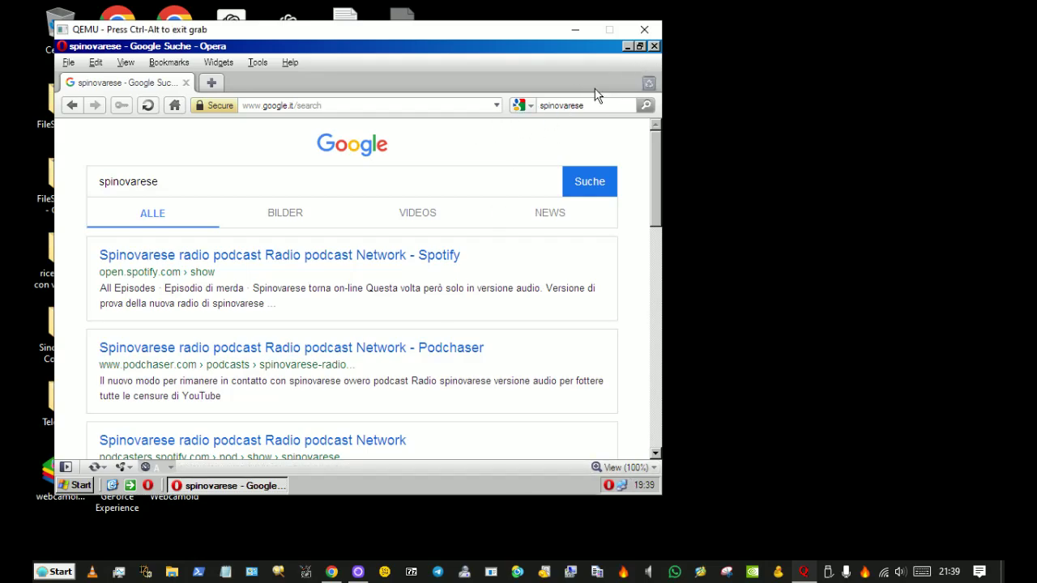
click(653, 47)
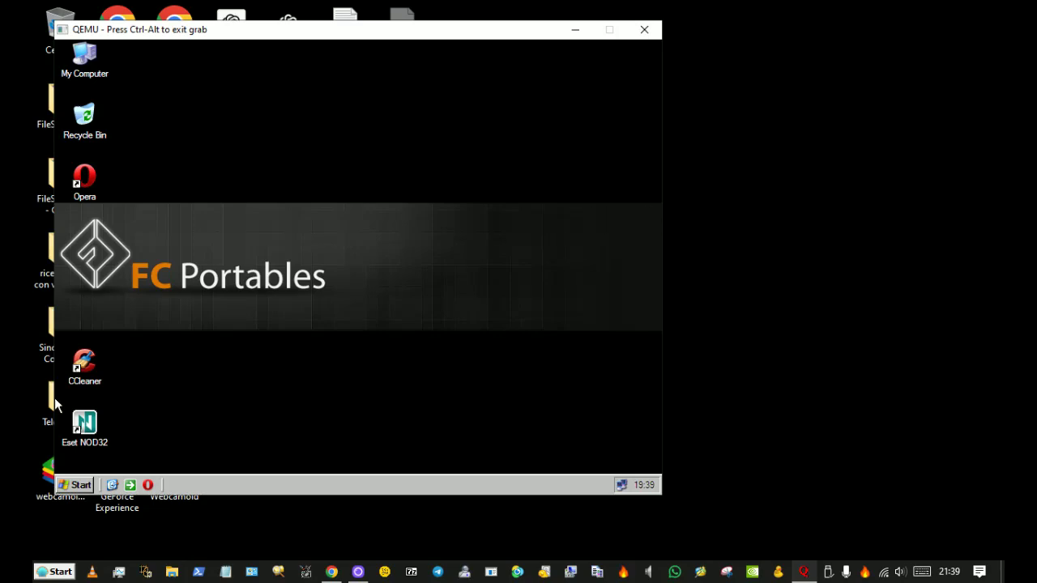
click(81, 485)
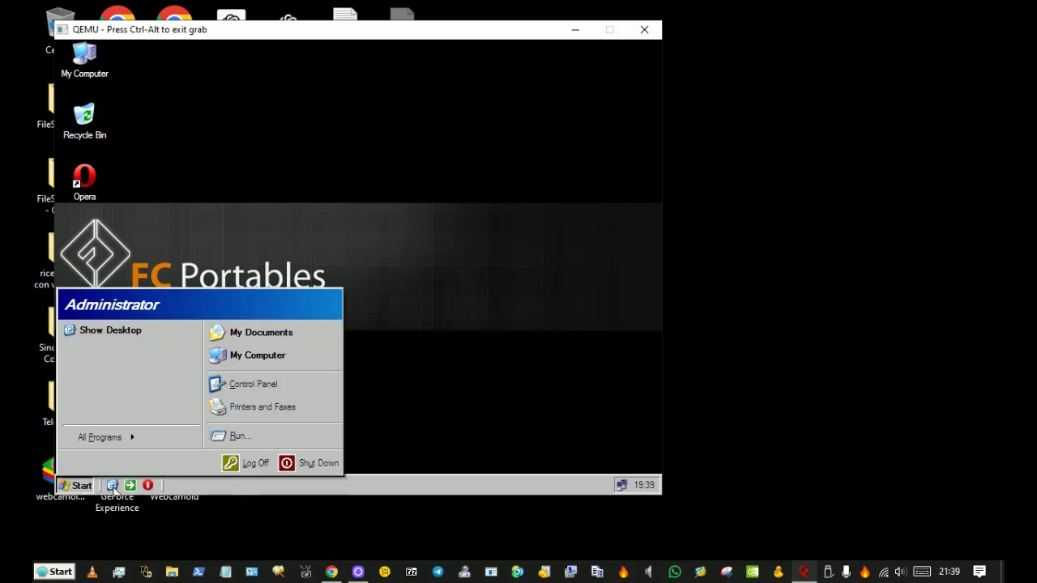
click(306, 471)
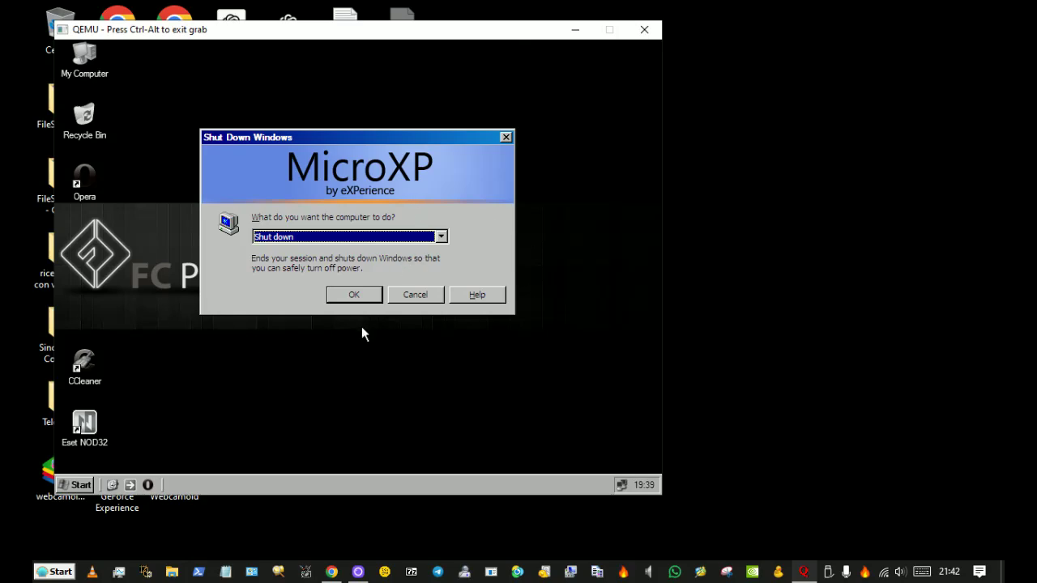
click(361, 299)
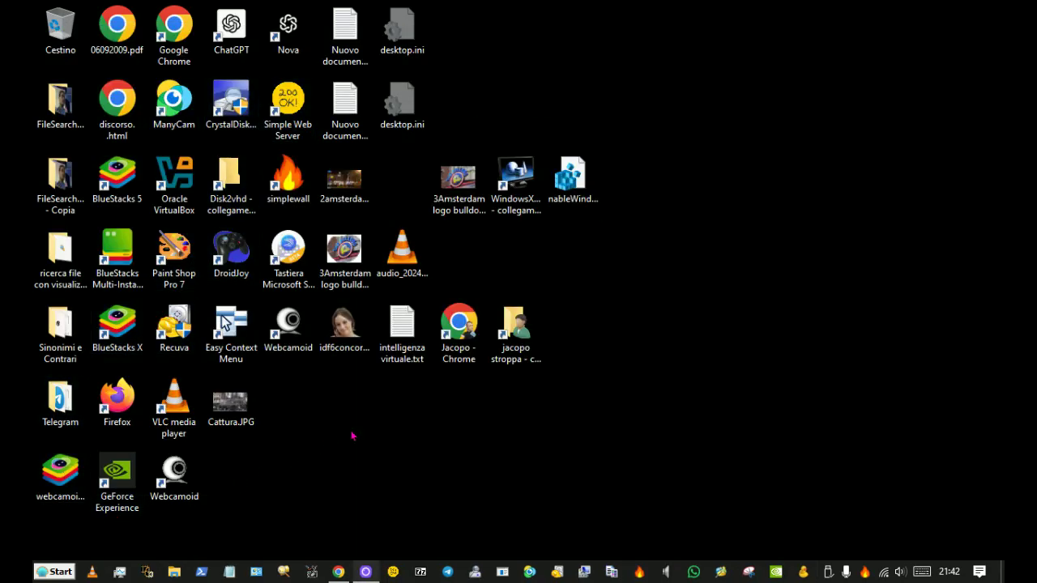
right_click(601, 400)
mouse_move(653, 293)
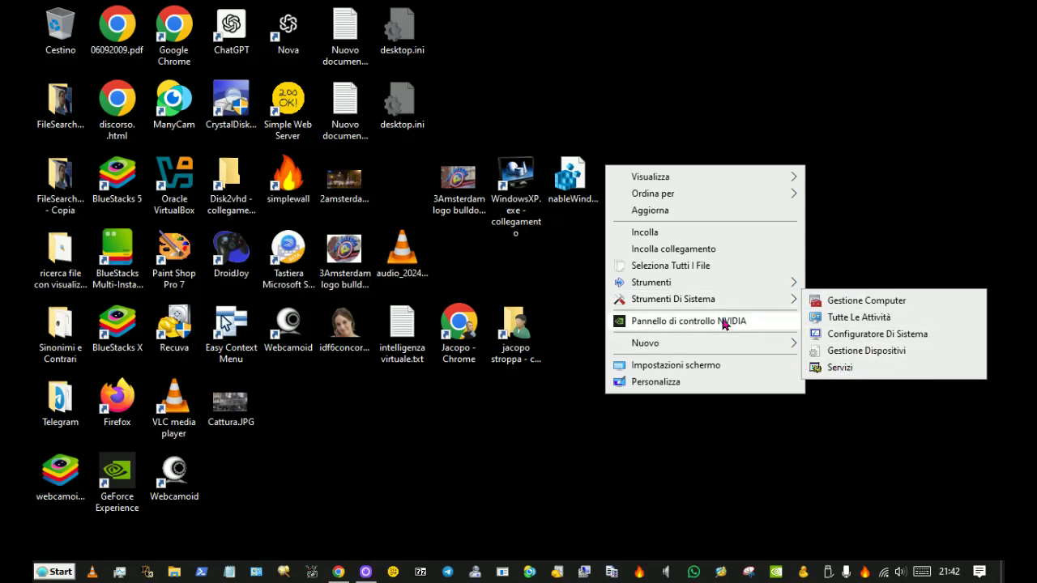
mouse_move(644, 288)
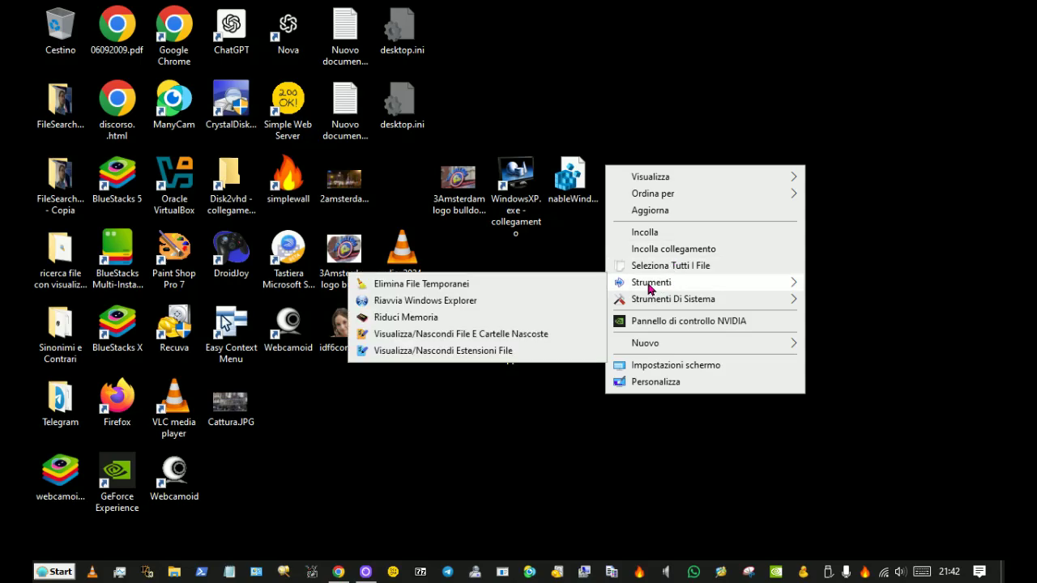
click(471, 411)
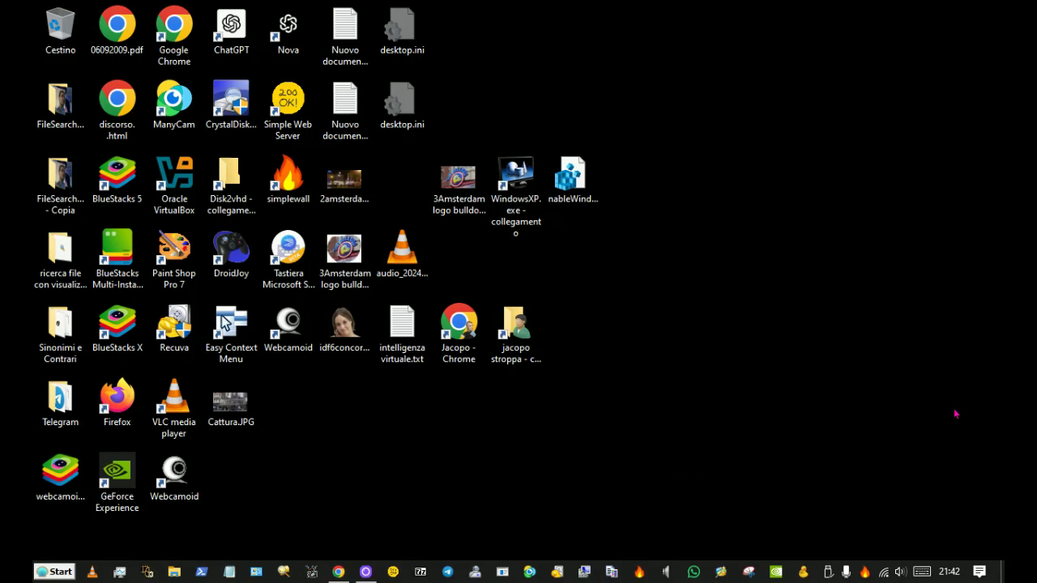